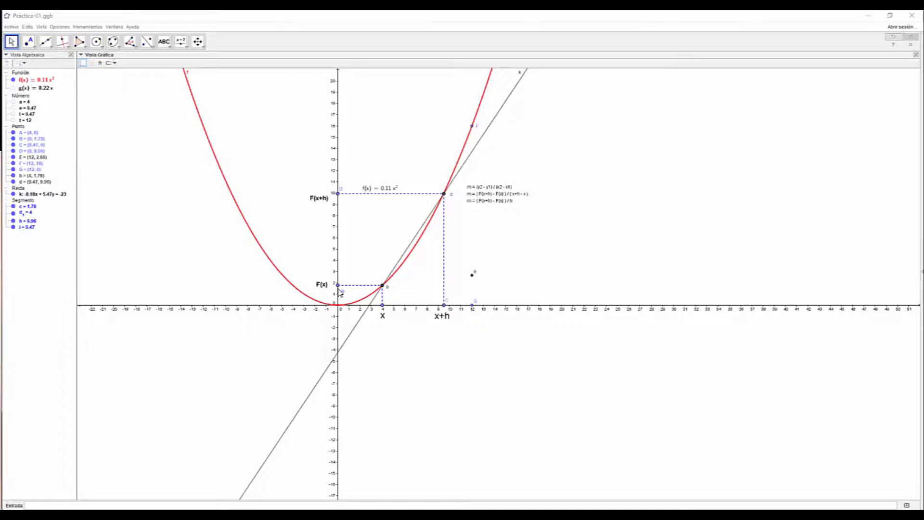
Select point C on the x-axis and move it toward point A to about x = 4.01, bringing the secant close to the tangent.
key(Tab)
key(Escape)
key(Tab)
key(Tab)
key(Tab)
key(Tab)
key(Tab)
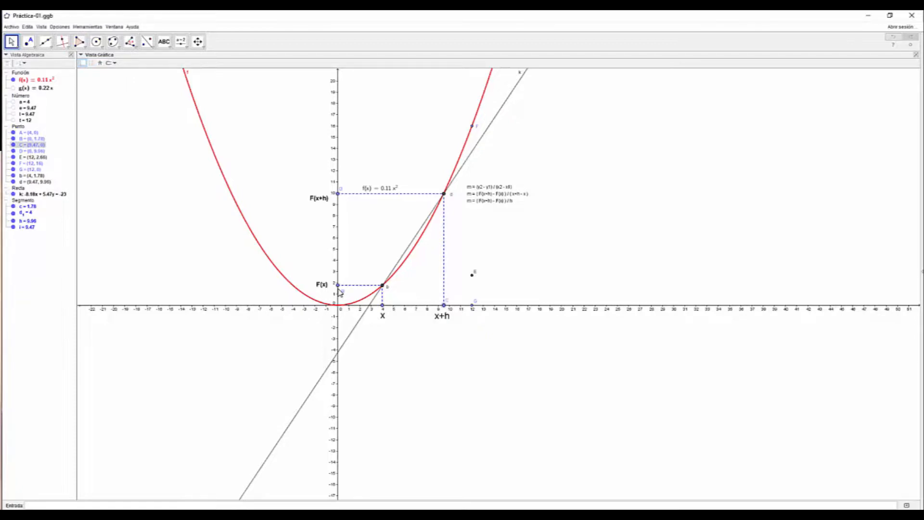
key(Left)
key(Left)
key(Left)
key(Left)
key(Left)
key(Left)
key(Left)
key(Left)
key(Left)
key(Left)
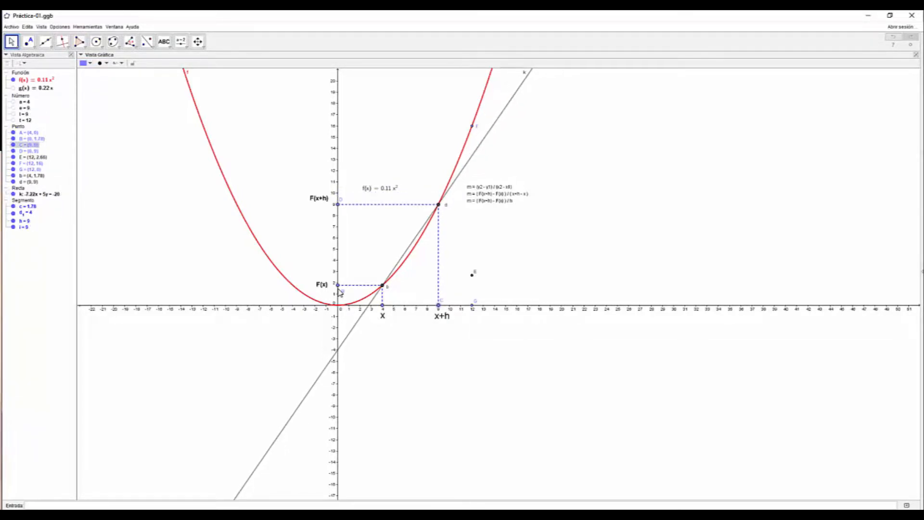
key(Left)
key(Left)
key(Left)
key(Left)
key(Left)
key(Left)
key(Left)
key(Left)
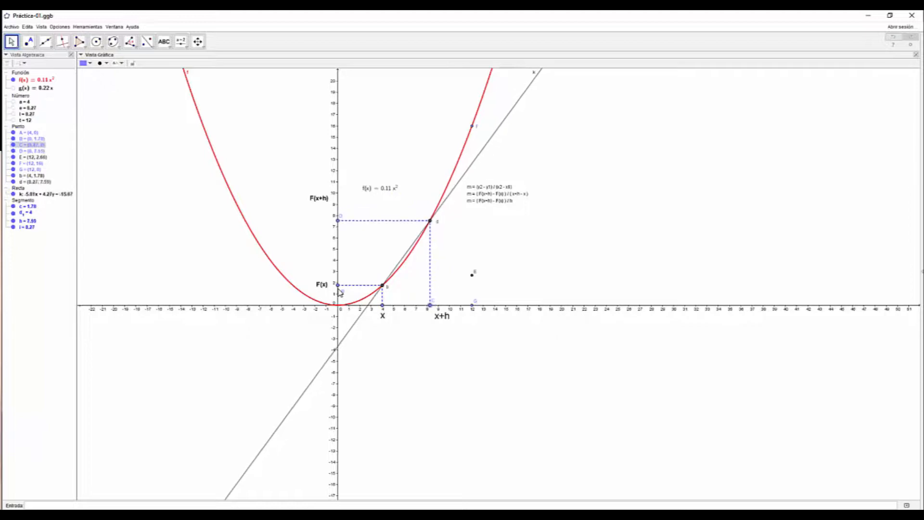
key(Left)
key(Left)
key(Left)
key(Left)
key(Left)
key(Left)
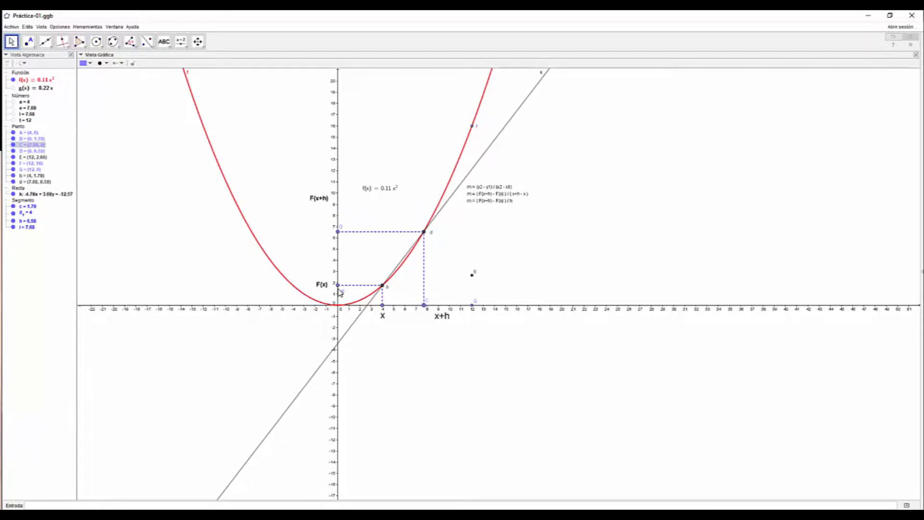
key(Left)
key(Left)
key(Left)
key(Left)
key(Left)
key(Left)
key(Left)
key(Left)
key(Left)
key(Left)
key(Left)
key(Left)
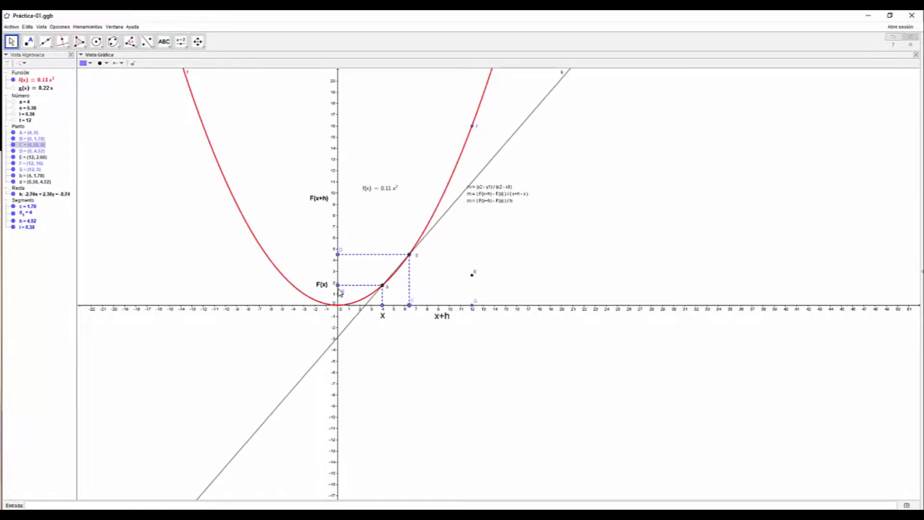
key(Left)
key(Left)
key(Left)
key(Left)
key(Left)
key(Left)
key(Left)
key(Left)
key(Left)
key(Left)
key(Left)
key(Left)
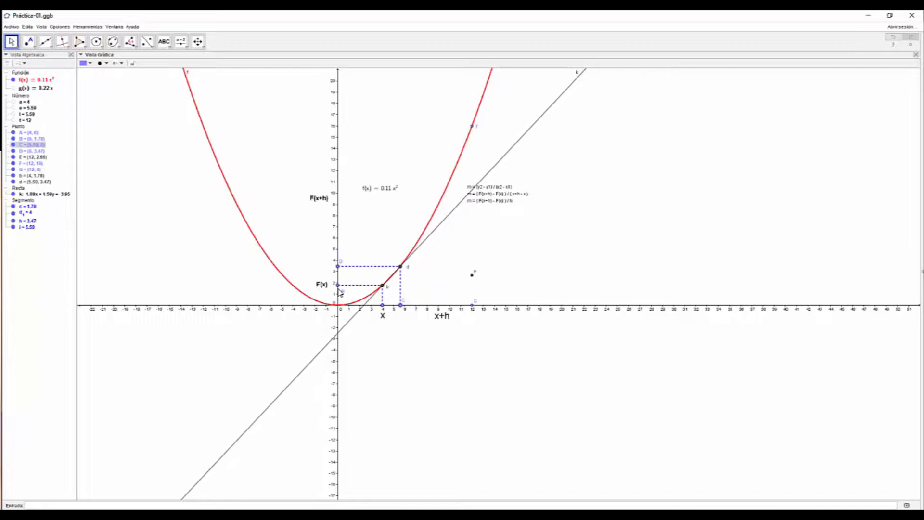
key(Left)
key(Left)
key(Left)
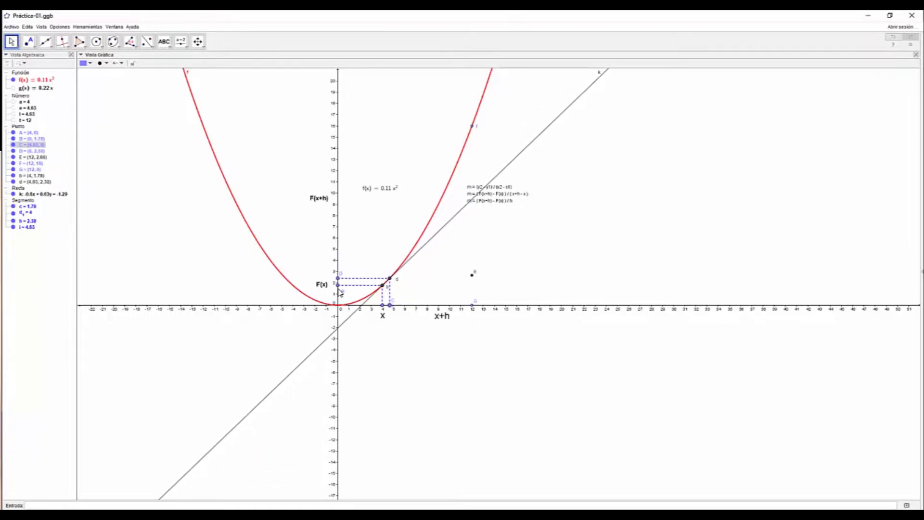
key(Left)
key(Left)
key(Left)
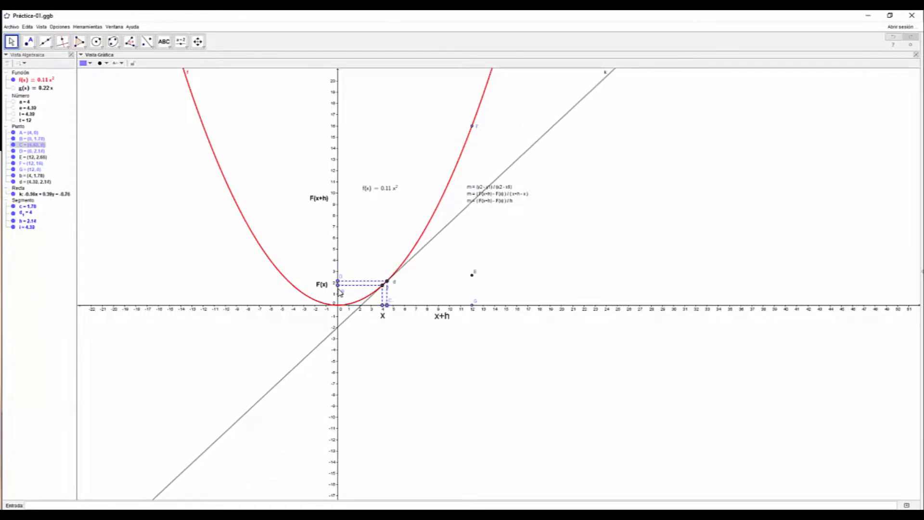
key(Left)
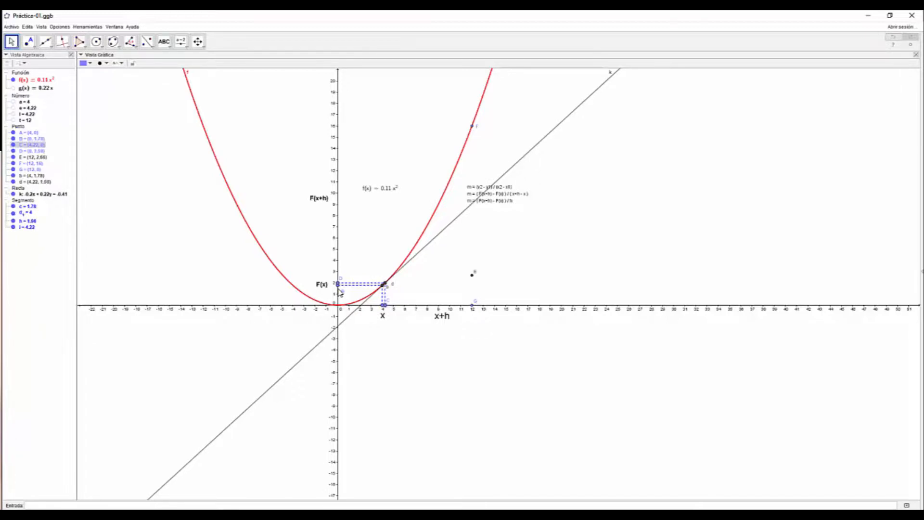
key(Left)
key(Left)
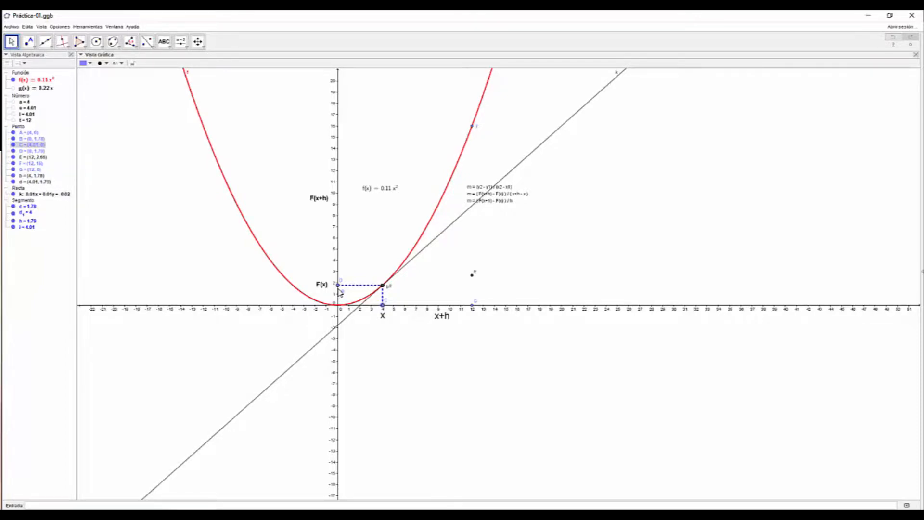
Move point C away from point A along the x-axis to about x = 9.64.
drag(382, 305, 442, 305)
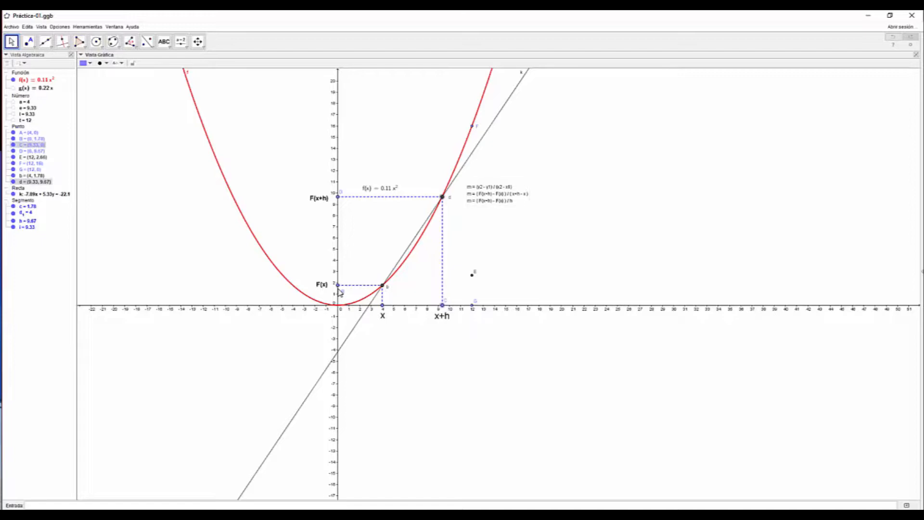
click(443, 197)
mouse_move(442, 306)
mouse_down()
mouse_move(383, 305)
mouse_move(470, 305)
mouse_move(446, 305)
mouse_up()
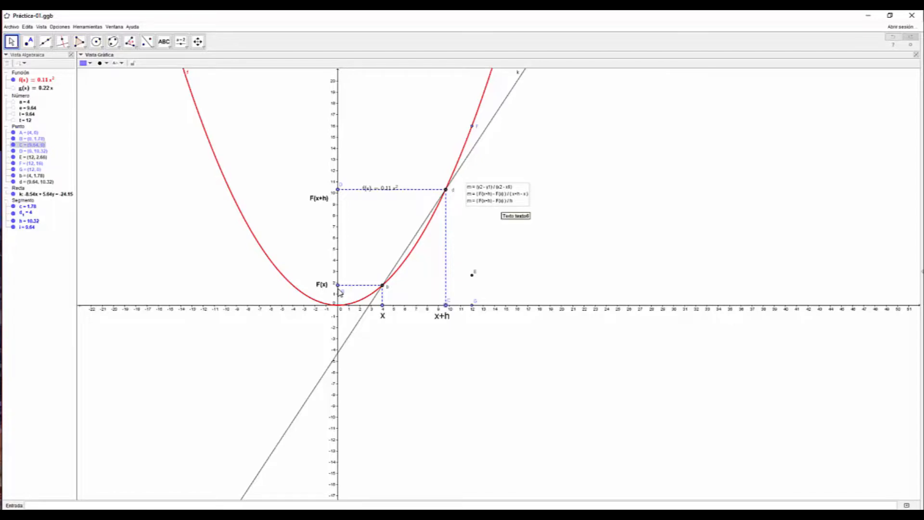
key(Escape)
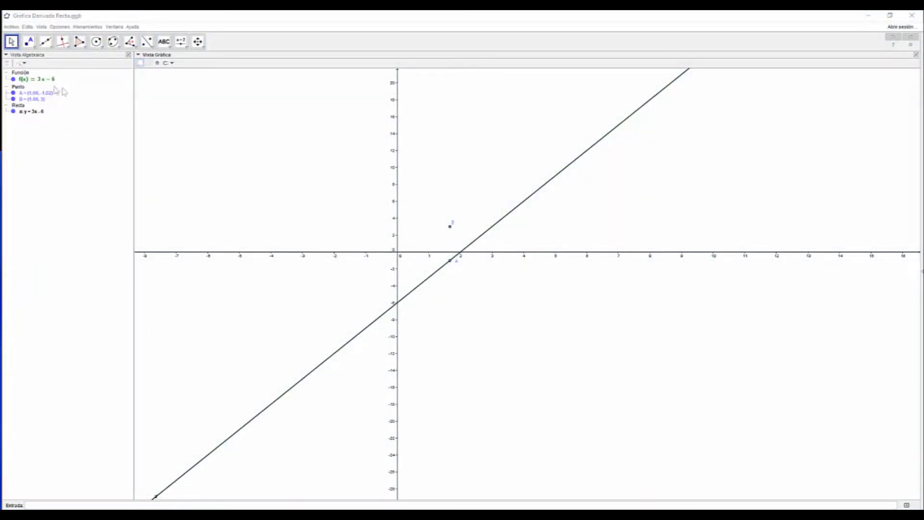
Select the function f(x) = 3x − 6 in the line file, and move point A along its graph.
click(25, 87)
click(28, 80)
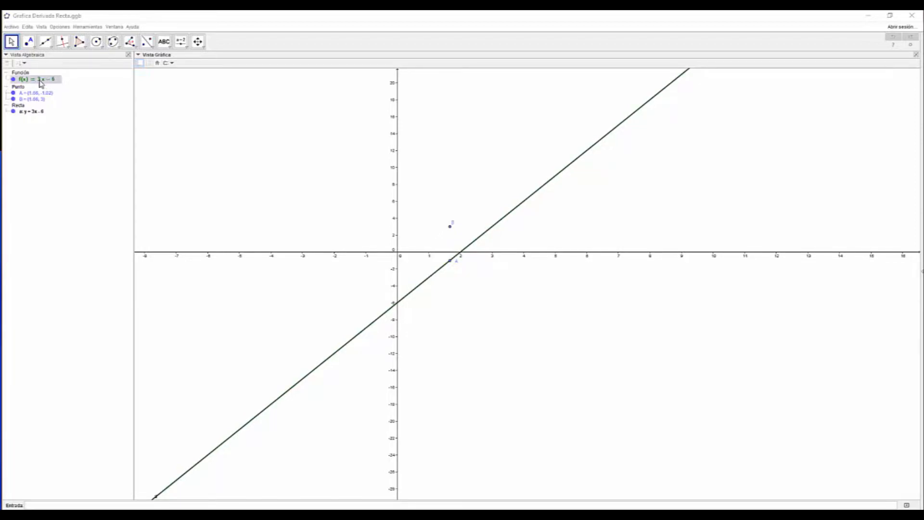
click(450, 262)
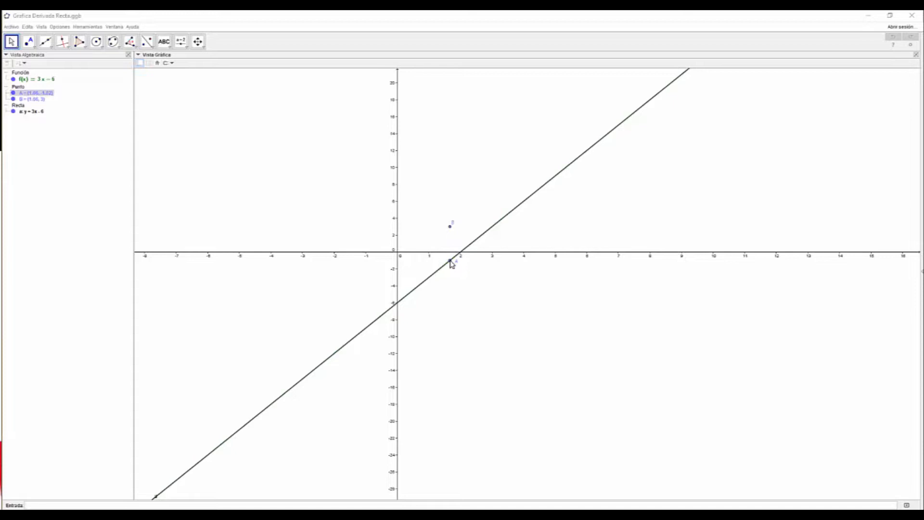
mouse_move(451, 264)
mouse_down()
mouse_move(604, 163)
mouse_move(383, 218)
mouse_move(401, 237)
mouse_up()
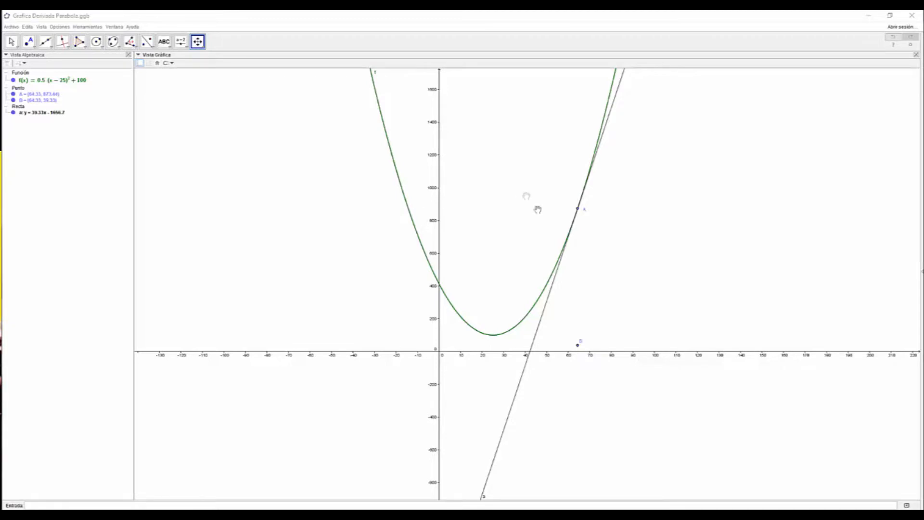
Move point A down the parabola's rising branch toward the vertex and back up in the parabola file.
key(Escape)
drag(578, 204, 543, 285)
drag(534, 302, 615, 151)
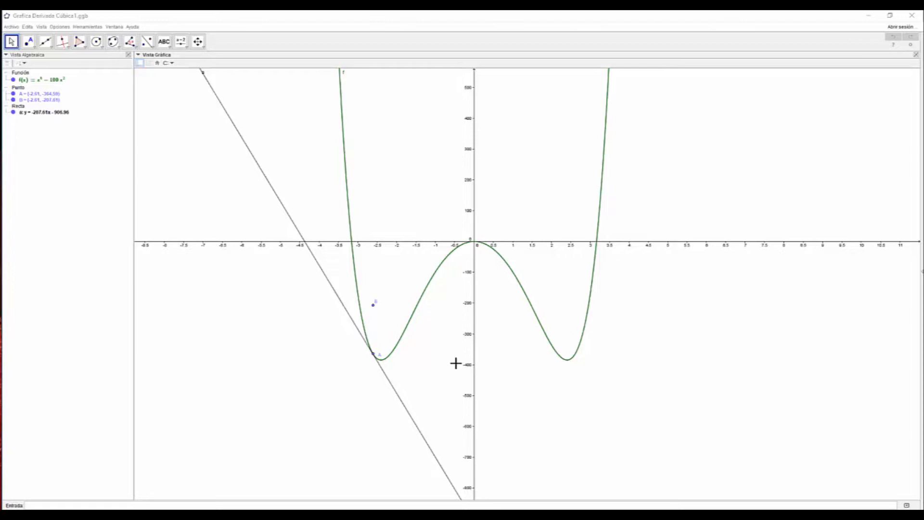
Move point A back and forth along the W-shaped curve in the Cúbica1 file so point B traces the derivative.
click(373, 355)
mouse_move(374, 357)
mouse_down()
mouse_move(352, 287)
mouse_move(338, 146)
mouse_move(371, 276)
mouse_move(388, 283)
mouse_move(464, 240)
mouse_move(514, 273)
mouse_move(561, 342)
mouse_move(575, 342)
mouse_move(595, 301)
mouse_move(563, 324)
mouse_move(553, 301)
mouse_move(487, 259)
mouse_move(465, 264)
mouse_move(433, 291)
mouse_move(419, 356)
mouse_move(386, 391)
mouse_move(371, 365)
mouse_move(380, 379)
mouse_move(377, 335)
mouse_move(363, 319)
mouse_move(392, 348)
mouse_move(477, 248)
mouse_move(549, 349)
mouse_move(576, 351)
mouse_move(586, 318)
mouse_move(559, 352)
mouse_move(477, 253)
mouse_move(429, 299)
mouse_move(381, 373)
mouse_move(362, 330)
mouse_move(355, 241)
mouse_up()
key(Right)
key(Right)
key(Right)
key(Right)
key(Right)
key(Left)
key(Left)
key(Left)
key(Left)
key(Left)
key(Left)
key(Left)
key(Left)
key(Left)
key(Left)
key(Left)
key(Left)
key(Left)
key(Left)
key(Left)
key(Left)
key(Left)
key(Left)
key(Right)
key(Right)
key(Right)
key(Right)
key(Right)
key(Right)
key(Right)
key(Right)
key(Right)
key(Right)
key(Right)
key(Right)
key(Right)
key(Right)
key(Right)
key(Right)
key(Right)
key(Right)
key(Right)
key(Right)
key(Right)
key(Right)
key(Right)
key(Right)
key(Right)
key(Right)
key(Right)
key(Right)
key(Right)
key(Right)
key(Right)
key(Right)
key(Right)
key(Right)
key(Right)
key(Right)
key(Right)
key(Right)
key(Right)
key(Right)
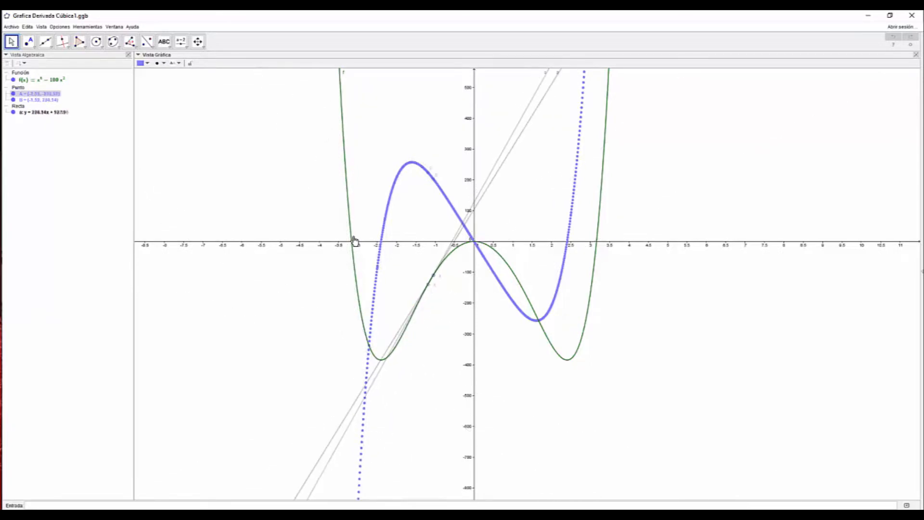
Move point A steadily in the positive x direction along the W-shaped curve so point B continues tracing the derivative.
key(Right)
key(Right)
key(Right)
key(Right)
key(Right)
key(Right)
key(Right)
key(Right)
key(Right)
key(Right)
key(Right)
key(Right)
key(Right)
key(Right)
key(Right)
key(Right)
key(Right)
key(Right)
key(Right)
key(Right)
key(Right)
key(Right)
key(Right)
key(Right)
key(Right)
key(Right)
key(Right)
key(Right)
key(Right)
key(Right)
key(Right)
key(Right)
key(Right)
key(Right)
key(Right)
key(Right)
key(Right)
key(Right)
key(Right)
key(Right)
key(Right)
key(Right)
key(Right)
key(Right)
key(Right)
key(Right)
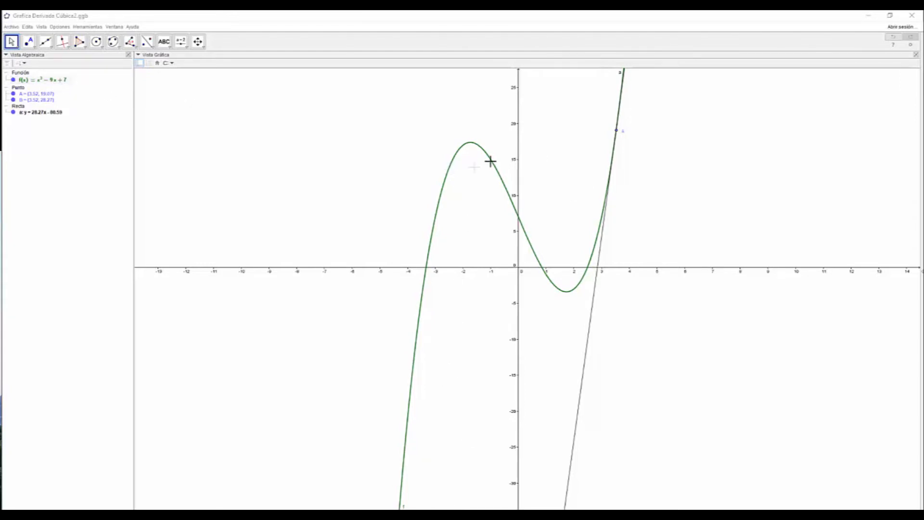
Shift the graphics view of the cubic x³ − 9x + 7 to bring point B into view, and reactivate the Move tool.
click(198, 42)
drag(666, 202, 657, 284)
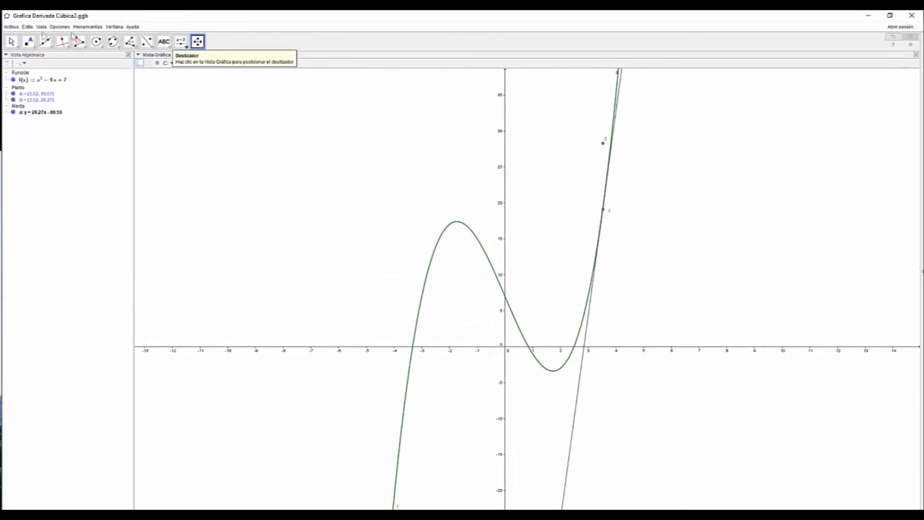
click(11, 42)
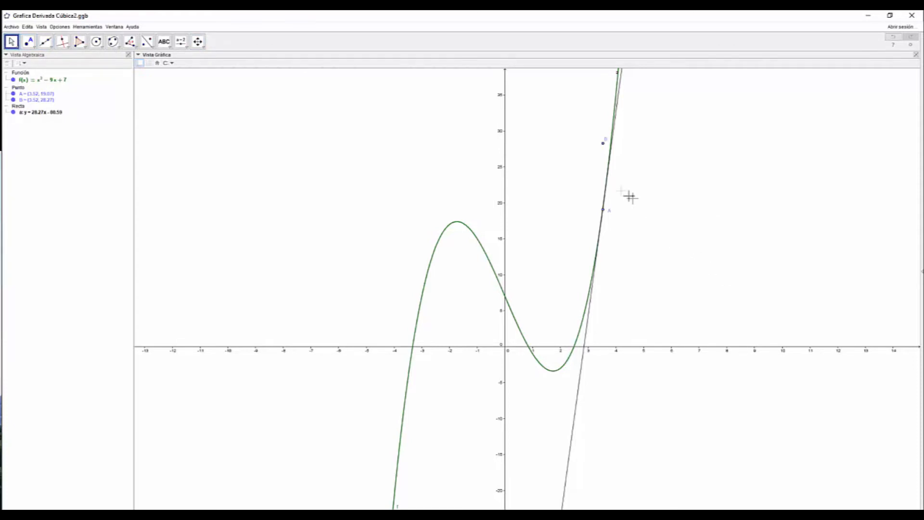
Move point A back and forth along the cubic x³ − 9x + 7 across both turning points so point B traces the derivative parabola.
click(607, 213)
mouse_move(605, 212)
mouse_down()
mouse_move(619, 158)
mouse_move(590, 307)
mouse_move(575, 352)
mouse_move(555, 374)
mouse_move(524, 344)
mouse_move(469, 230)
mouse_up()
key(Left)
key(Left)
key(Left)
key(Left)
key(Left)
key(Left)
key(Left)
key(Left)
key(Left)
key(Left)
key(Left)
key(Left)
key(Left)
key(Left)
key(Left)
key(Left)
key(Left)
key(Left)
key(Right)
key(Right)
key(Right)
key(Right)
key(Right)
key(Right)
key(Right)
key(Right)
key(Right)
key(Right)
key(Right)
key(Right)
key(Right)
key(Right)
key(Right)
key(Right)
key(Right)
key(Right)
key(Right)
key(Left)
key(Left)
key(Left)
key(Left)
key(Left)
key(Left)
key(Left)
key(Left)
key(Left)
key(Left)
key(Left)
key(Left)
key(Left)
key(Left)
key(Left)
key(Left)
key(Left)
key(Left)
key(Left)
key(Left)
key(Left)
key(Left)
key(Left)
key(Left)
key(Left)
key(Left)
key(Left)
key(Right)
key(Right)
key(Right)
key(Right)
key(Right)
key(Right)
key(Right)
key(Right)
key(Right)
key(Right)
key(Right)
key(Right)
key(Right)
key(Right)
key(Right)
key(Right)
key(Right)
key(Right)
key(Right)
key(Right)
key(Right)
key(Right)
key(Right)
key(Right)
key(Right)
key(Right)
key(Right)
key(Right)
key(Right)
key(Right)
key(Right)
key(Right)
key(Right)
key(Right)
key(Right)
key(Right)
key(Right)
key(Right)
key(Right)
key(Right)
key(Left)
key(Left)
key(Left)
key(Left)
key(Left)
key(Left)
key(Left)
key(Left)
key(Left)
key(Left)
key(Left)
key(Left)
key(Left)
key(Left)
key(Left)
key(Left)
key(Left)
key(Left)
key(Left)
key(Left)
key(Right)
key(Right)
key(Right)
key(Right)
key(Right)
key(Right)
key(Right)
key(Right)
key(Right)
key(Right)
key(Right)
key(Right)
key(Right)
key(Right)
key(Right)
key(Right)
key(Right)
key(Right)
key(Right)
key(Left)
key(Left)
key(Left)
key(Left)
key(Right)
key(Right)
key(Left)
key(Left)
key(Left)
key(Left)
key(Left)
key(Left)
key(Left)
key(Left)
key(Left)
key(Left)
key(Left)
key(Left)
key(Left)
key(Left)
key(Left)
key(Left)
key(Left)
key(Left)
key(Left)
key(Left)
key(Left)
key(Left)
key(Left)
key(Left)
key(Left)
key(Left)
key(Right)
key(Right)
key(Right)
key(Left)
key(Left)
key(Left)
key(Left)
key(Left)
key(Left)
key(Left)
key(Left)
key(Left)
key(Left)
key(Left)
key(Left)
key(Left)
key(Left)
key(Left)
key(Left)
key(Left)
key(Left)
key(Left)
key(Left)
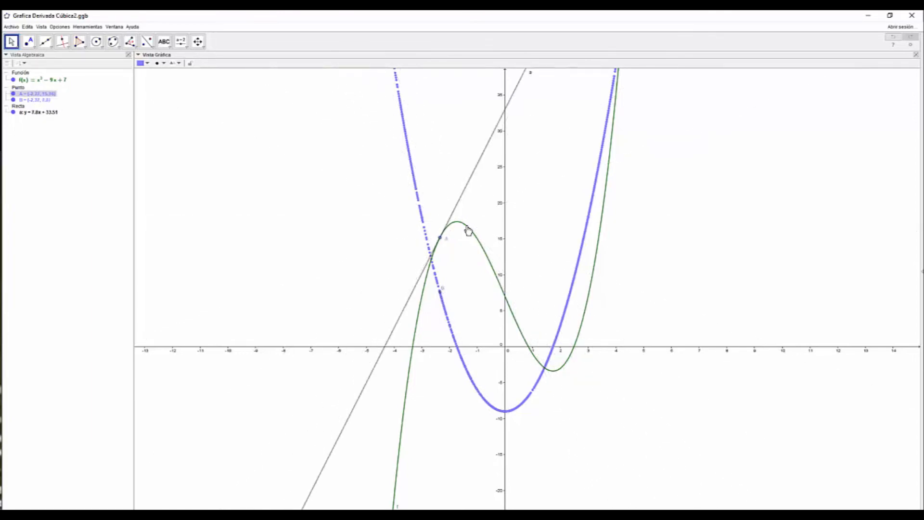
Move point A back and forth on the rising branch before the cubic's local maximum so point B fills gaps in the derivative trace.
key(Left)
key(Left)
key(Left)
key(Left)
key(Left)
key(Left)
key(Left)
key(Right)
key(Right)
key(Right)
key(Right)
key(Right)
key(Right)
key(Left)
key(Left)
key(Left)
key(Left)
key(Left)
key(Left)
key(Left)
key(Right)
key(Right)
key(Right)
key(Right)
key(Right)
key(Right)
key(Right)
key(Right)
key(Right)
key(Right)
key(Right)
key(Right)
key(Right)
Move point A in the negative x direction down the cubic's rising branch to about x = −3.8.
key(Left)
key(Left)
key(Left)
key(Left)
key(Left)
key(Left)
key(Left)
key(Left)
key(Left)
key(Left)
key(Left)
key(Left)
key(Left)
key(Left)
key(Left)
key(Left)
key(Left)
key(Left)
key(Left)
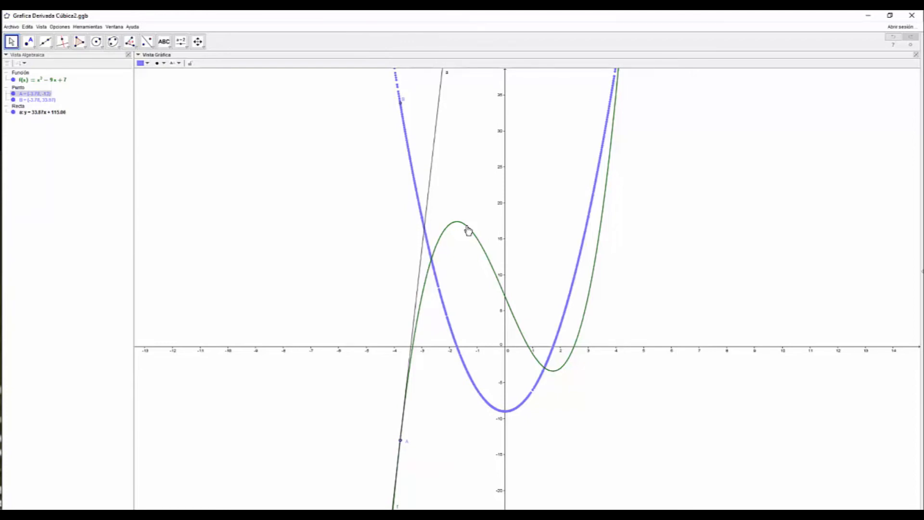
key(Left)
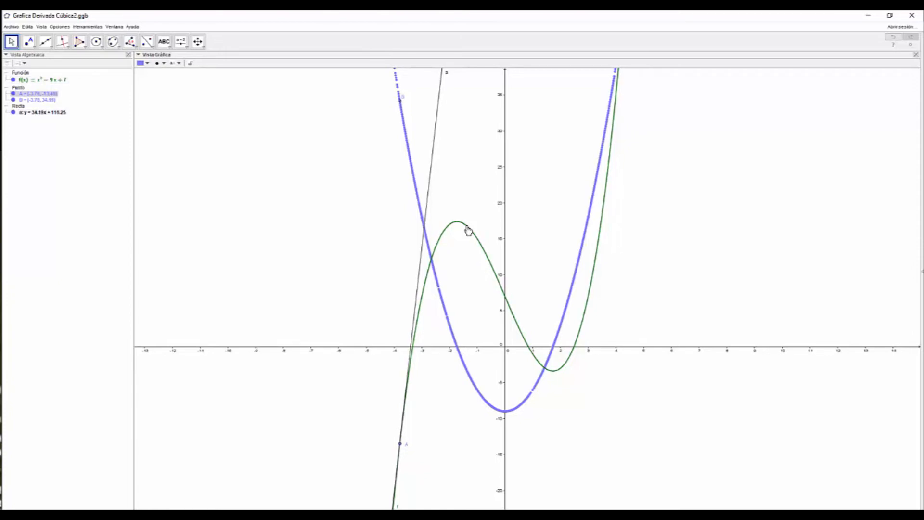
Move point A in the positive x direction through the cubic's maximum and minimum to about x = 3.4, following the tangent's slope.
key(Right)
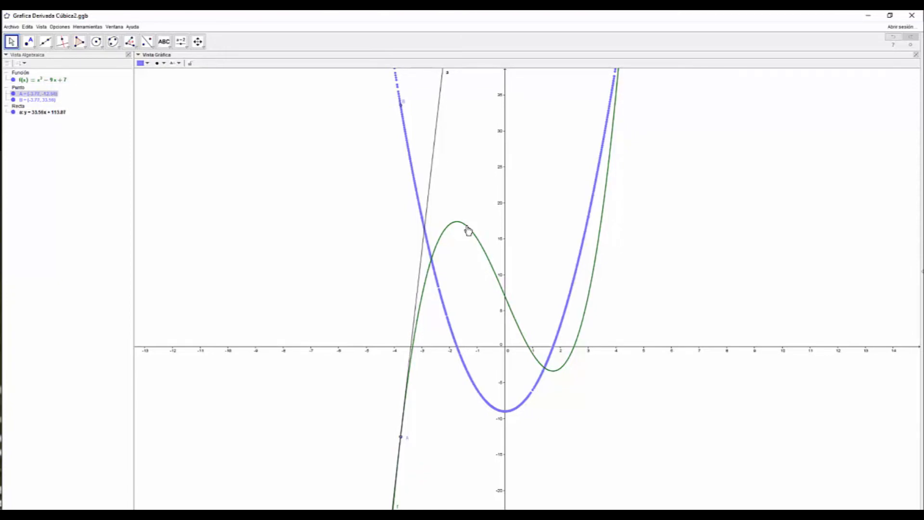
key(Right)
key(Right)
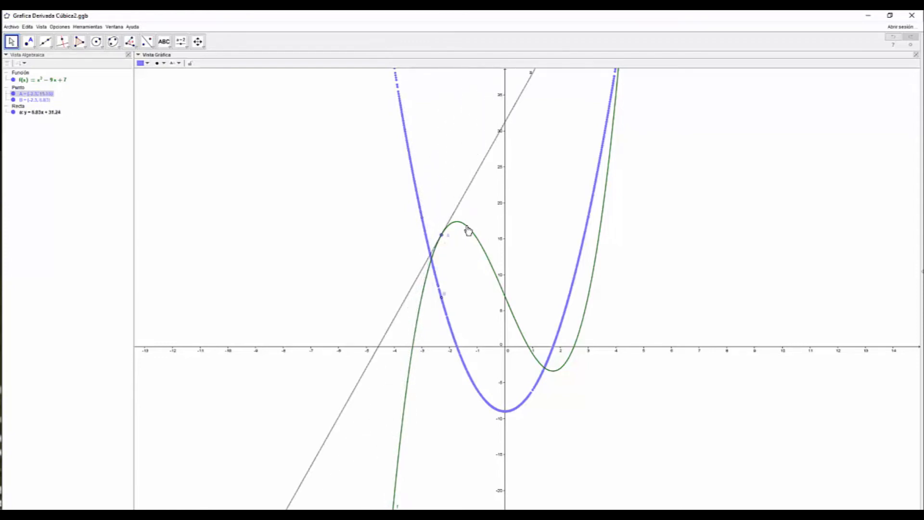
key(Right)
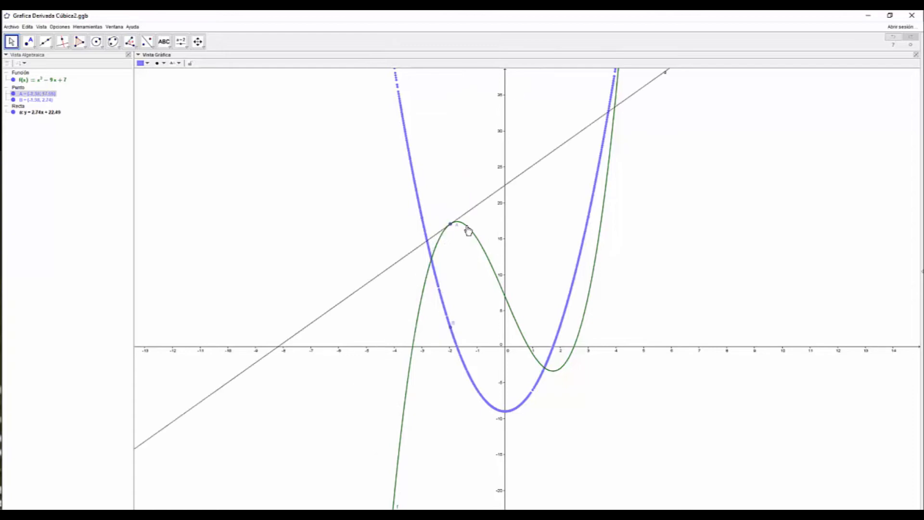
key(Left)
key(Right)
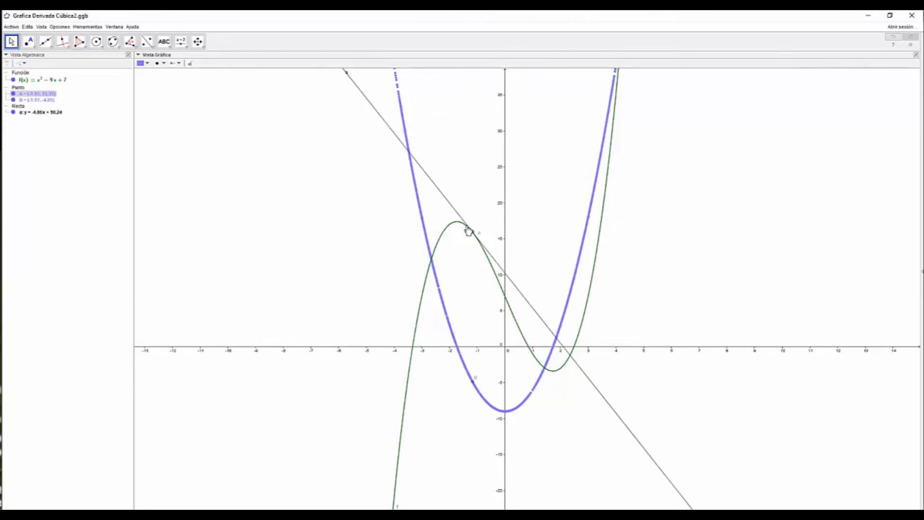
key(Right)
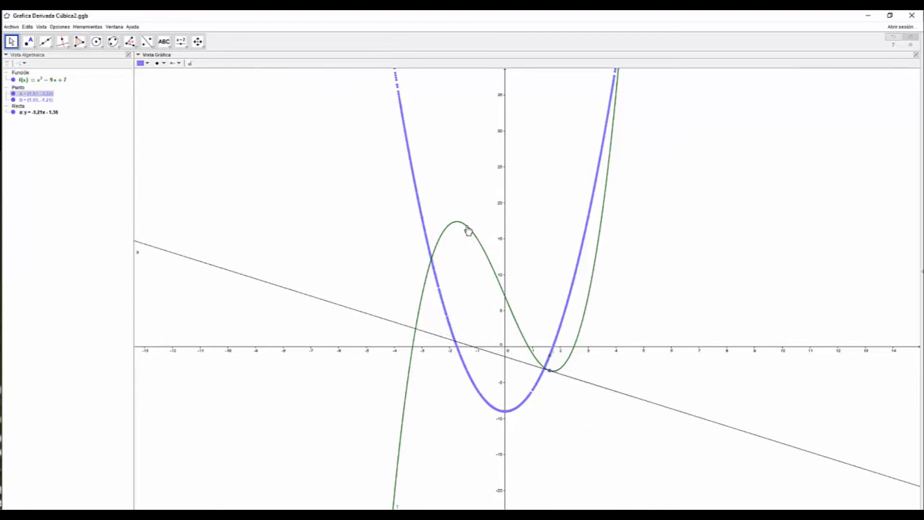
key(Left)
key(Right)
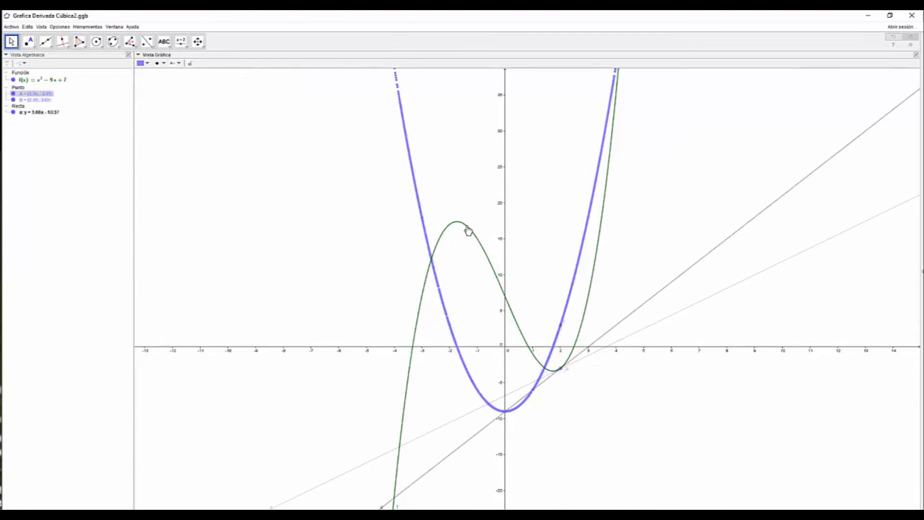
key(Right)
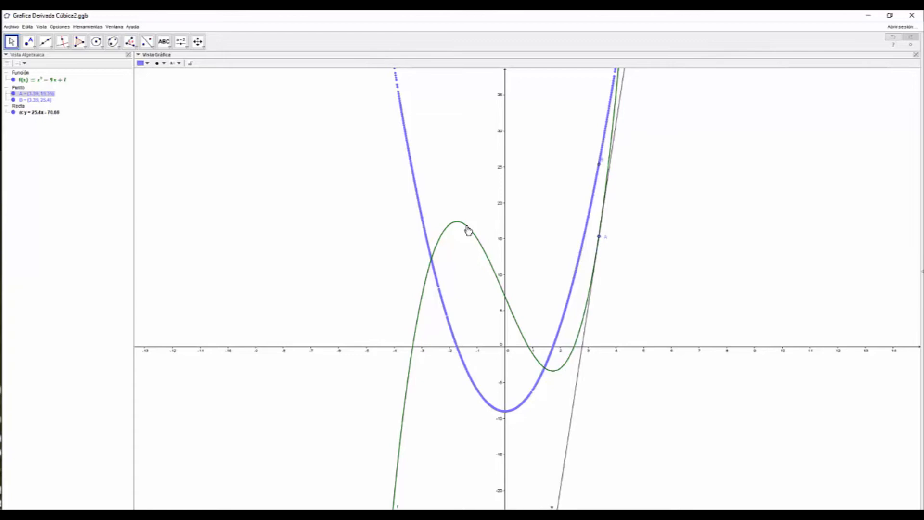
key(Left)
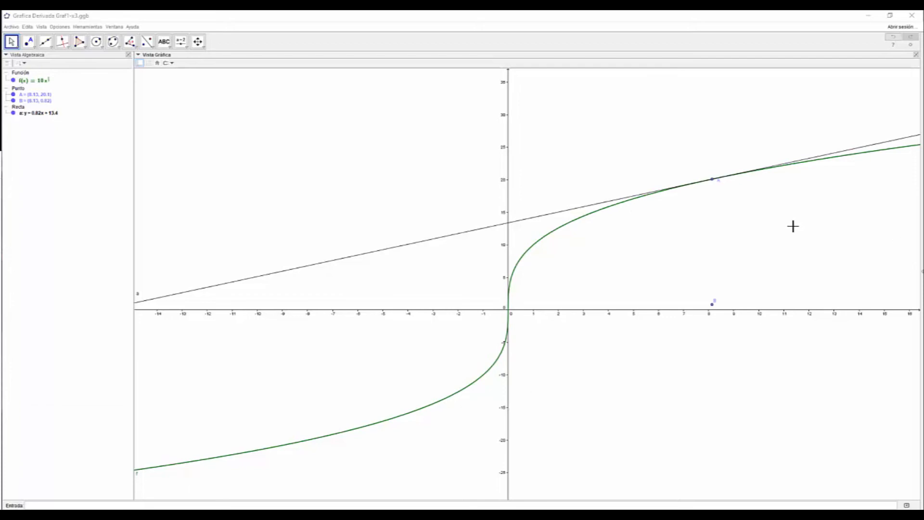
In the Graf1-x3 file, move point A along the cube-root curve across the origin to negative x so point B traces the derivative.
mouse_move(715, 182)
mouse_down()
mouse_move(912, 150)
mouse_move(763, 192)
mouse_move(571, 274)
mouse_move(522, 330)
mouse_move(499, 408)
mouse_move(522, 377)
mouse_move(497, 435)
mouse_move(462, 461)
mouse_move(434, 424)
mouse_up()
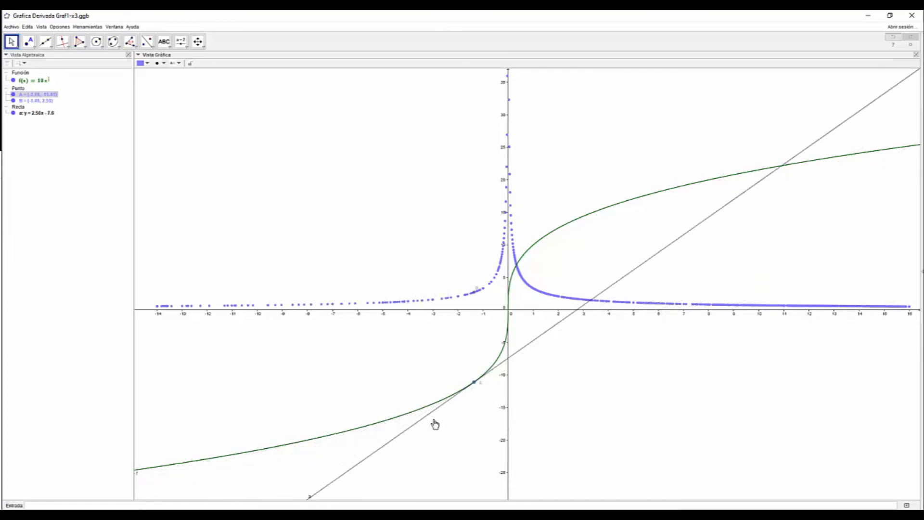